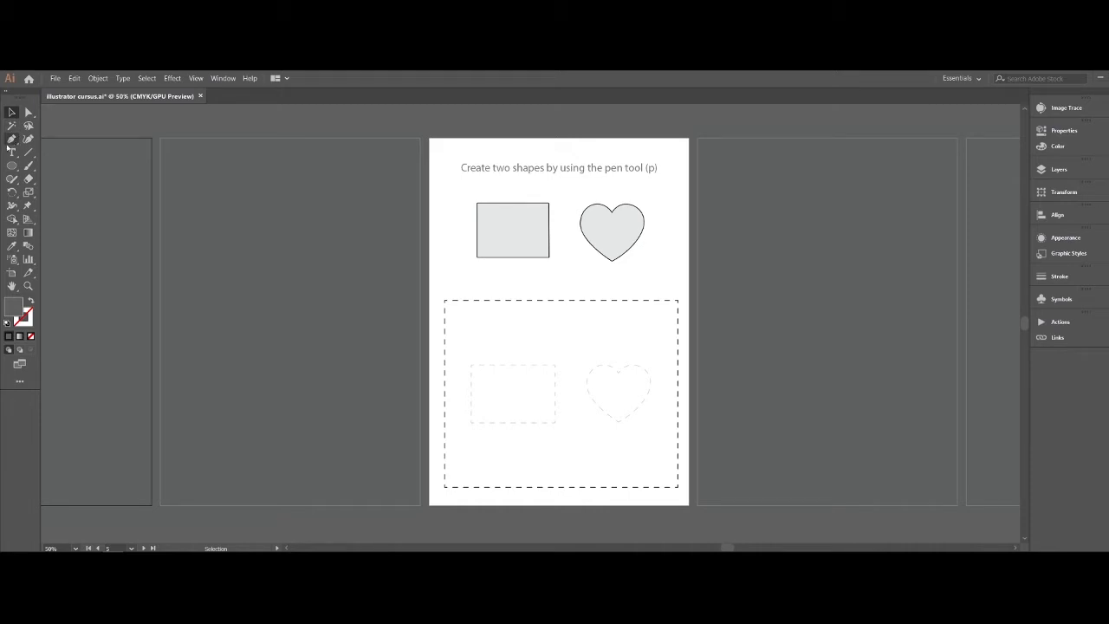
- Trace the four corners of the dashed rectangle with straight Pen tool segments
key(p)
click(470, 365)
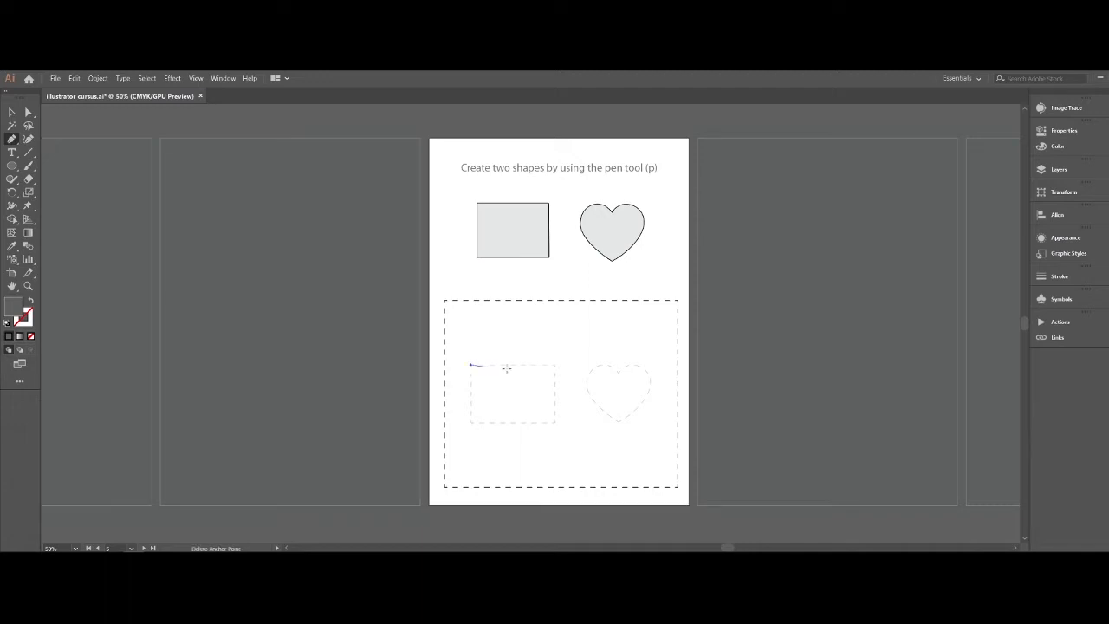
click(555, 365)
click(555, 422)
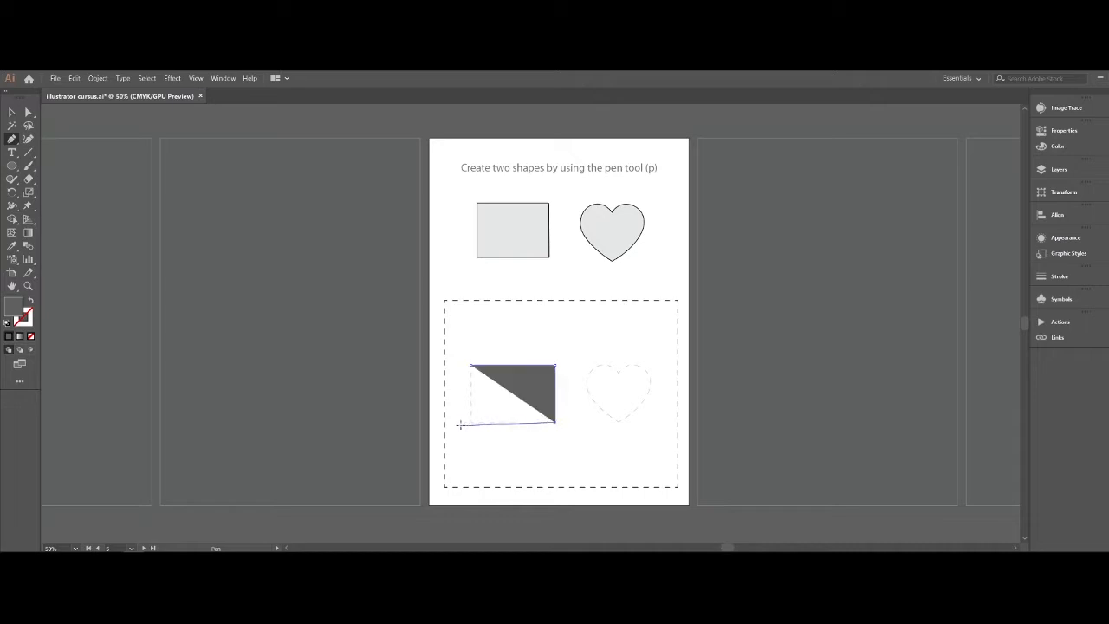
click(470, 422)
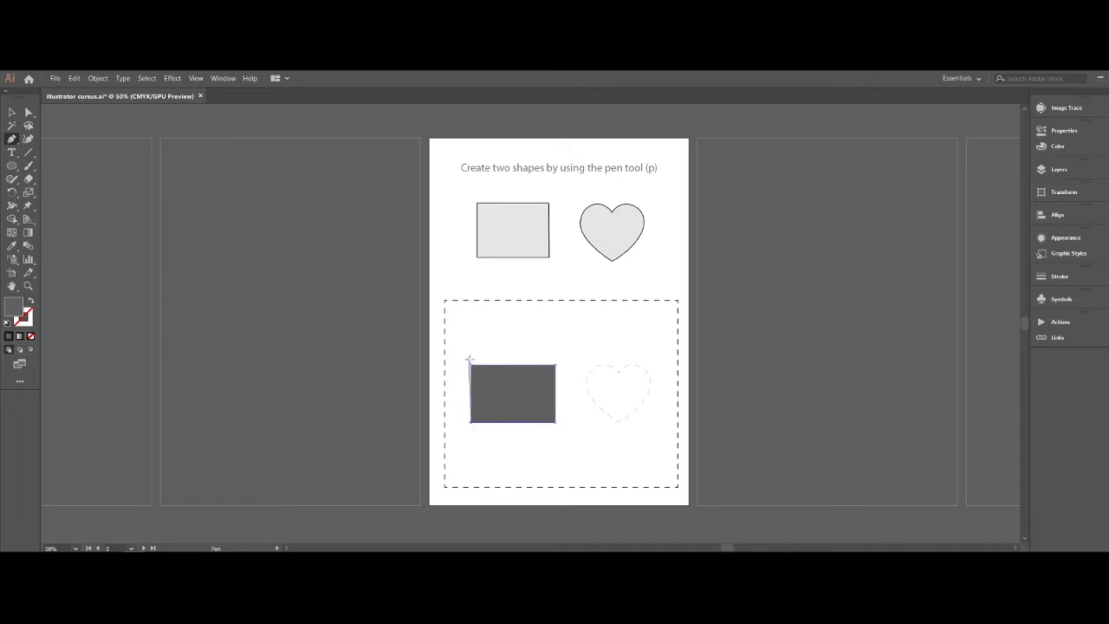
click(470, 364)
- Close the rectangle path precisely at its upper-left starting anchor point
key(z)
click(470, 367)
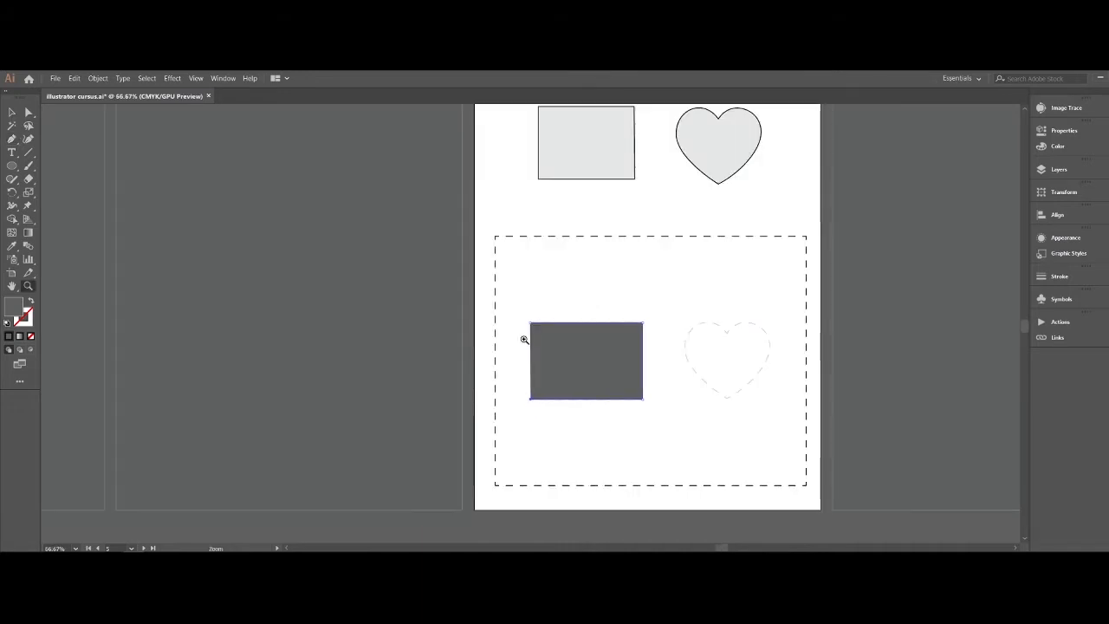
click(528, 334)
click(547, 310)
scroll(537, 314, down, 1)
key(p)
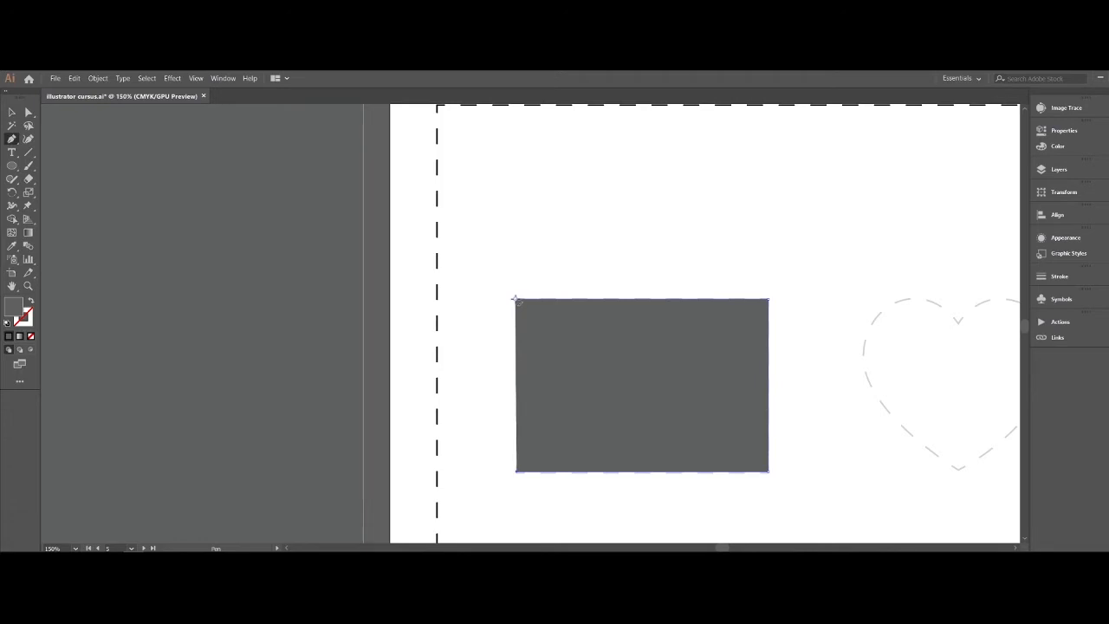
click(516, 471)
click(514, 297)
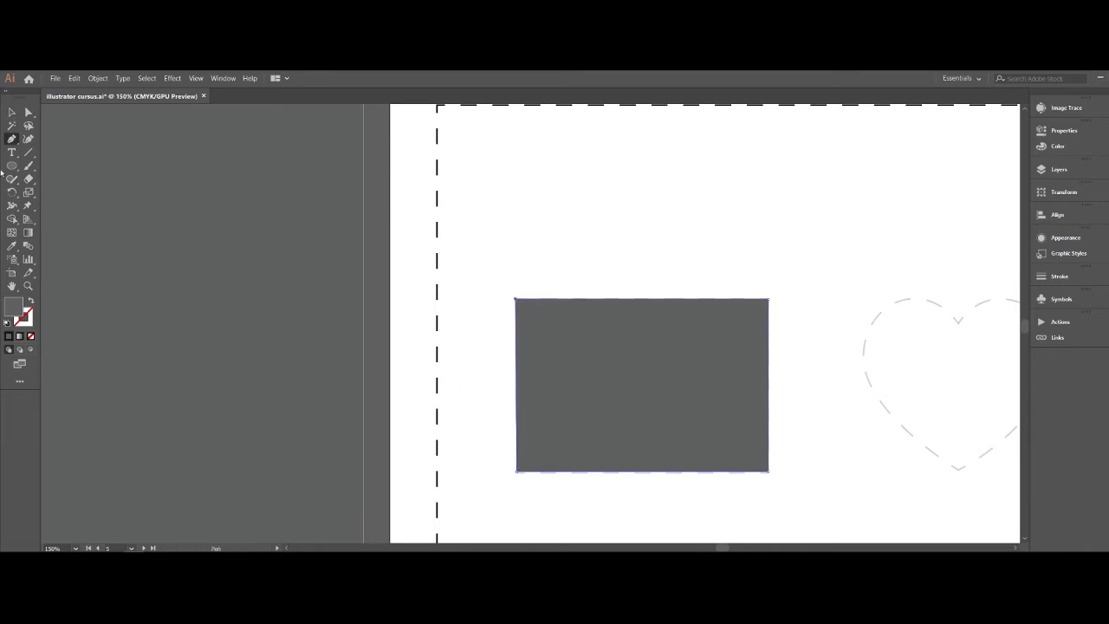
- Change the rectangle's fill colour to teal and deselect it
click(11, 112)
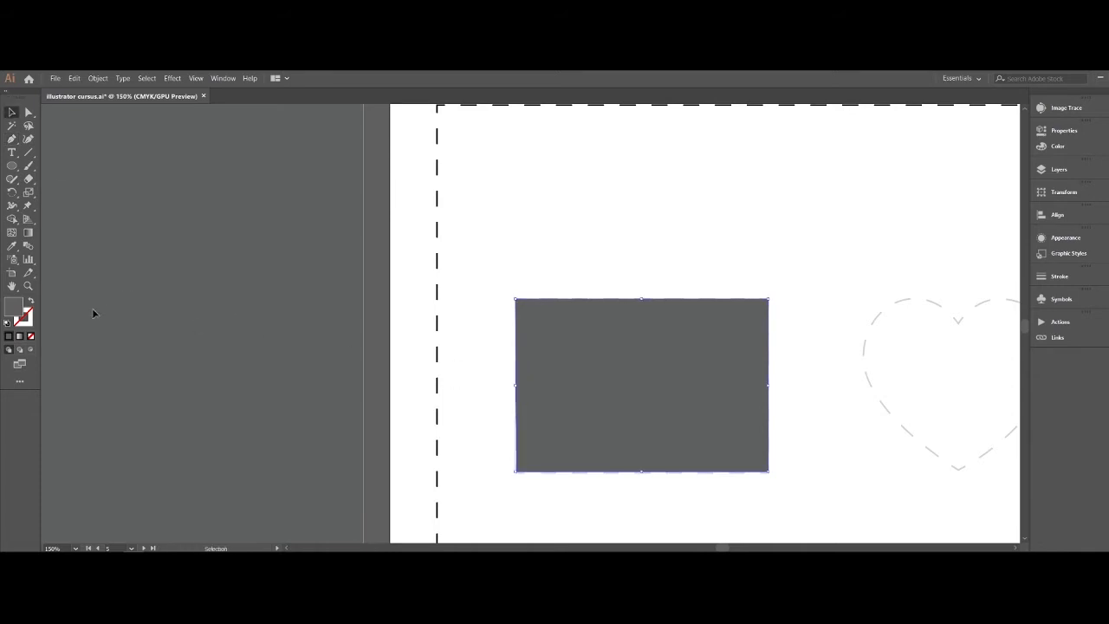
double_click(18, 311)
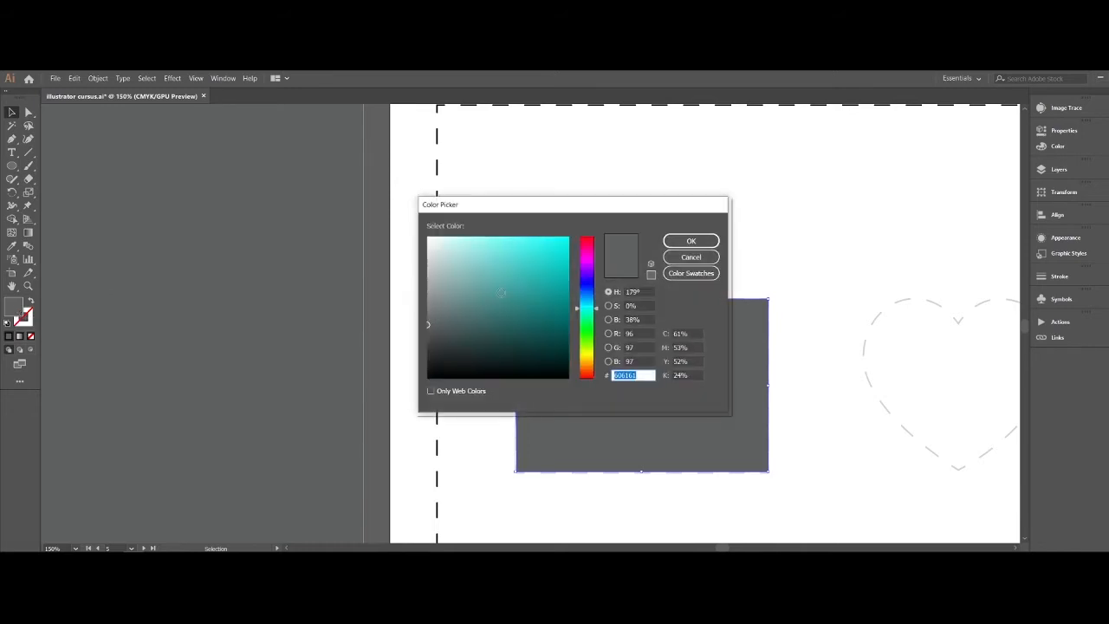
click(559, 295)
click(691, 242)
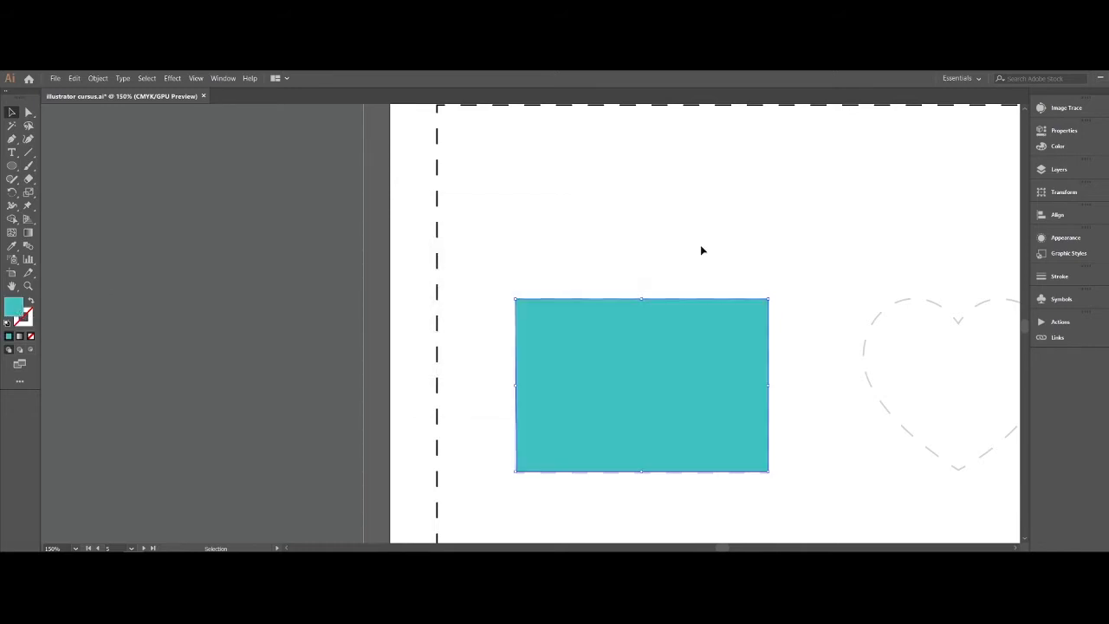
click(702, 251)
- Trace the dashed heart as a closed straight-sided Pen tool shape with six anchor points and deselect it
scroll(702, 250, right, 5)
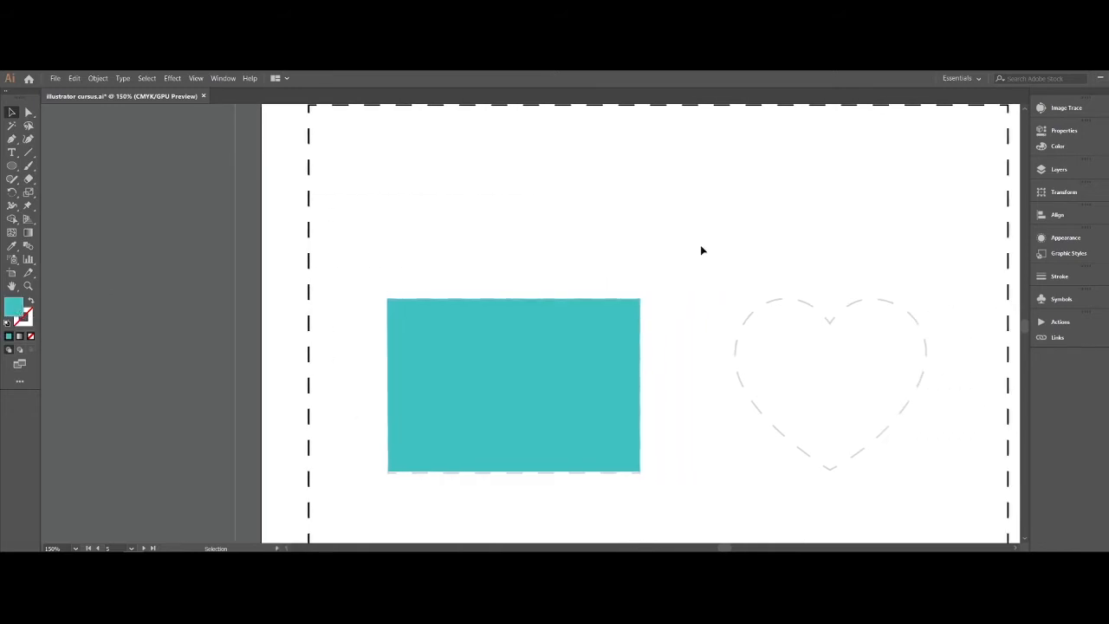
scroll(538, 365, down, 1)
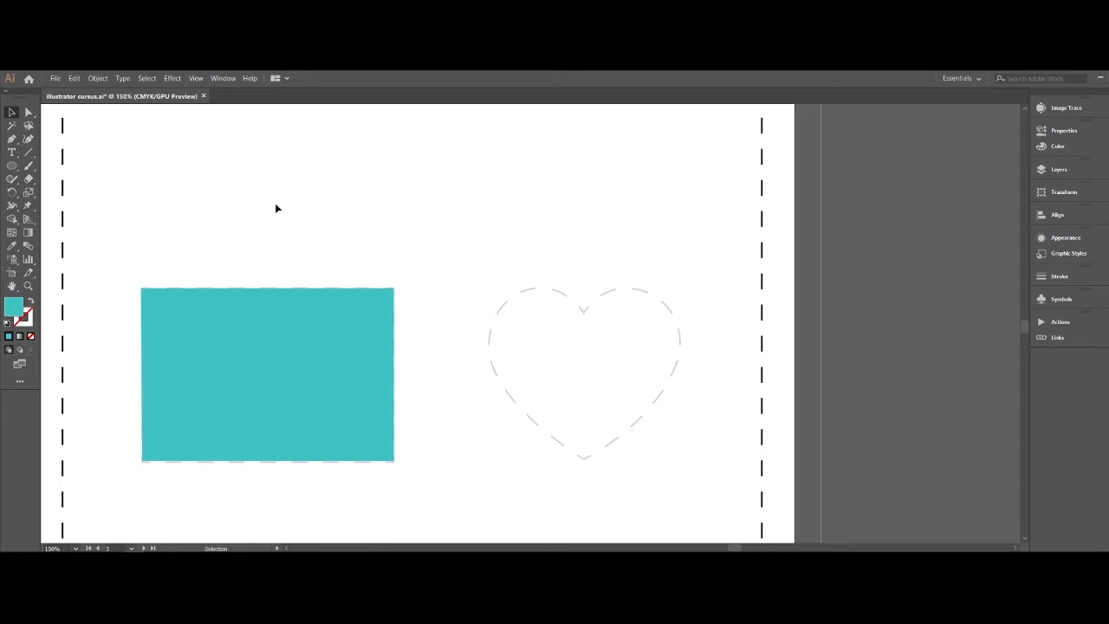
click(12, 140)
click(583, 311)
click(631, 288)
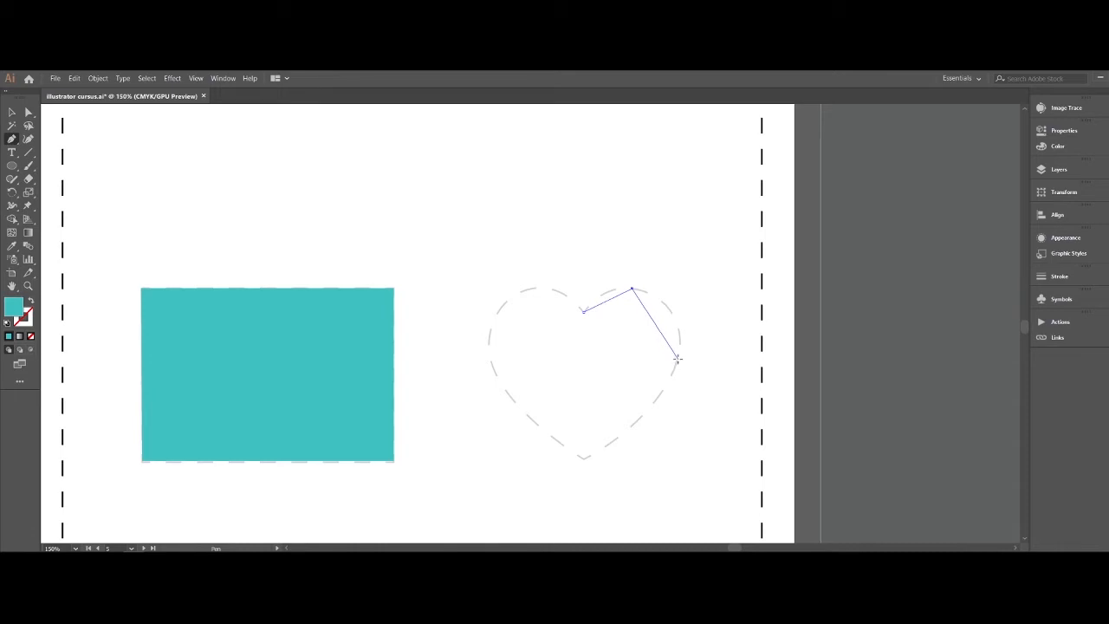
click(676, 357)
click(583, 457)
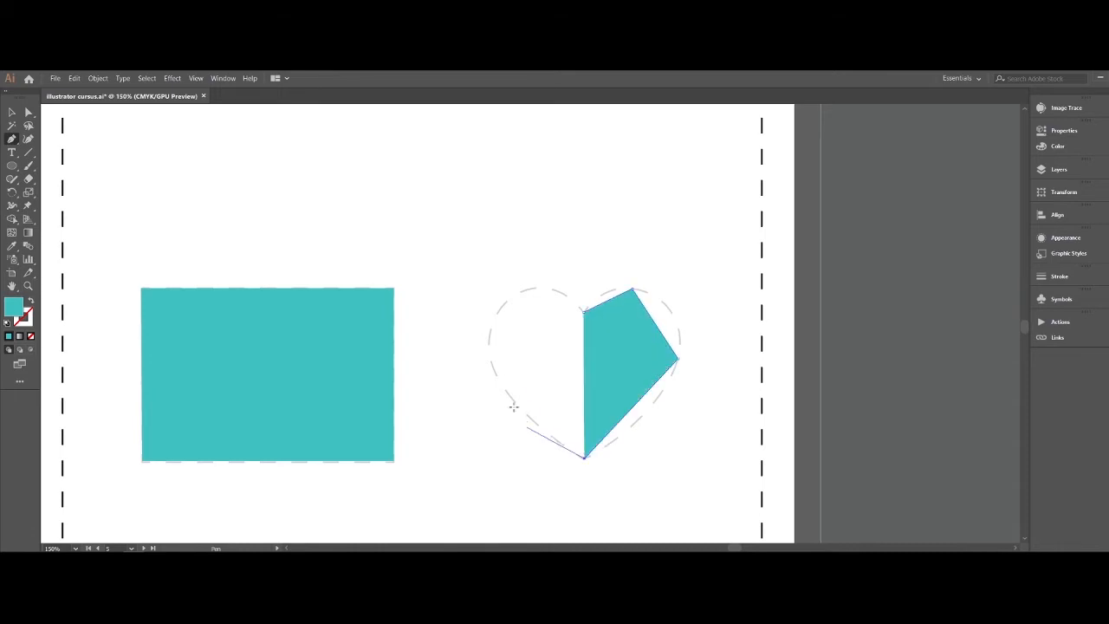
click(489, 350)
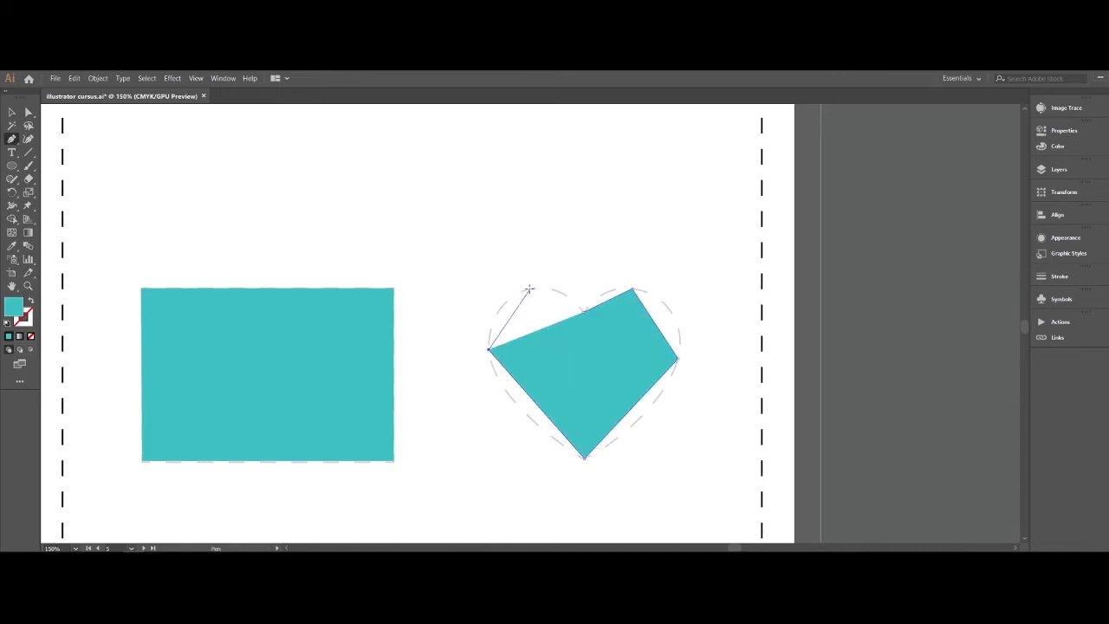
click(529, 288)
click(582, 310)
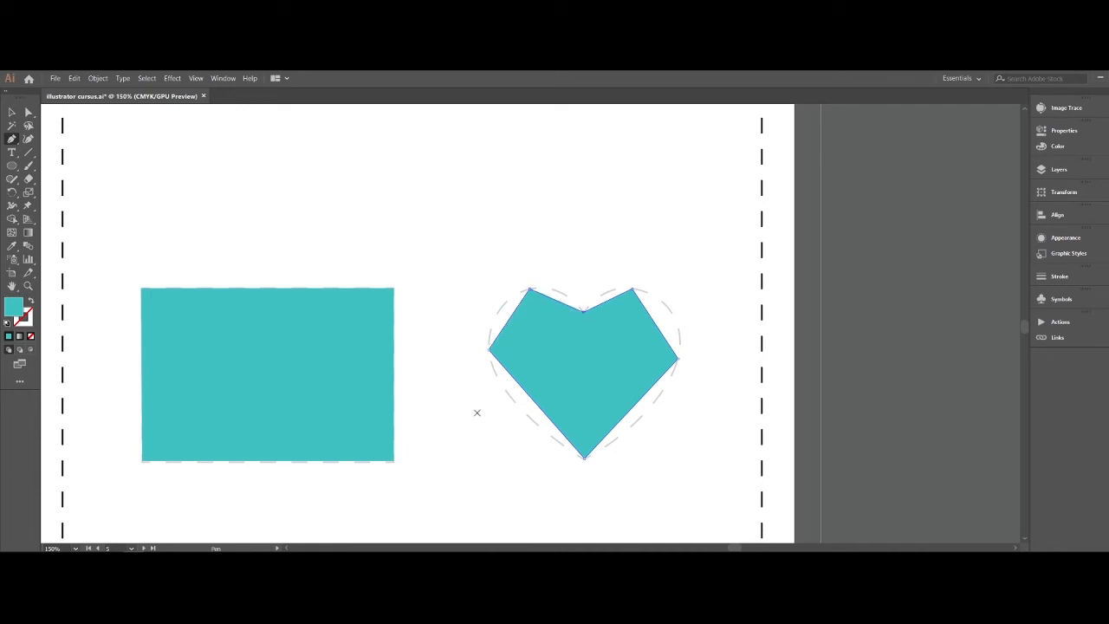
key(ctrl)
key(v)
click(520, 479)
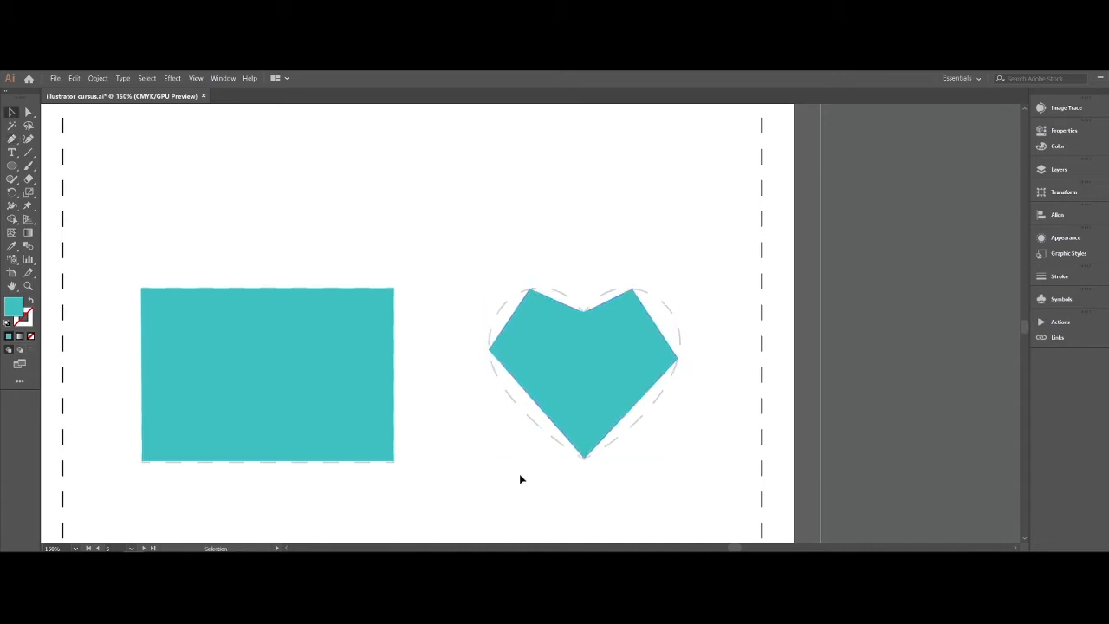
- Select the heart's top notch anchor point and display its properties
click(573, 416)
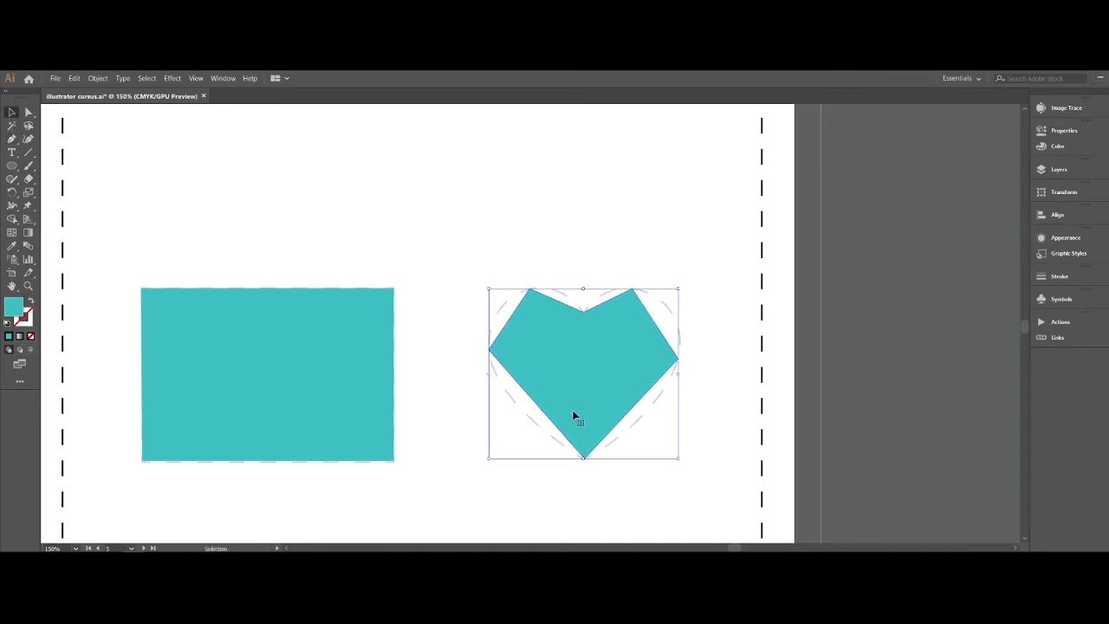
click(28, 111)
click(583, 311)
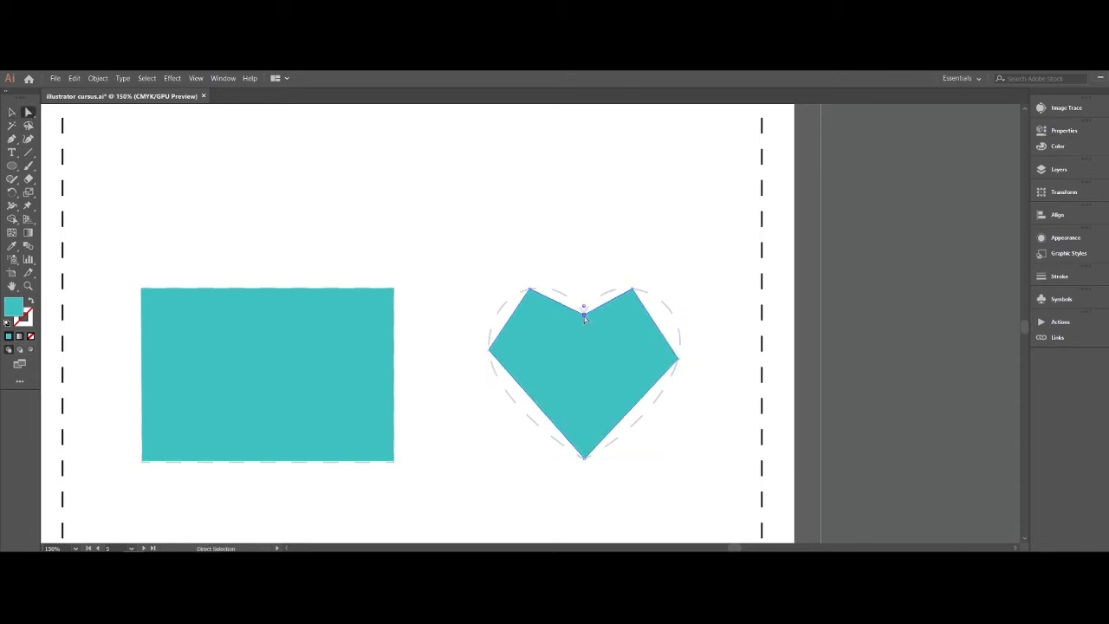
click(583, 313)
click(222, 79)
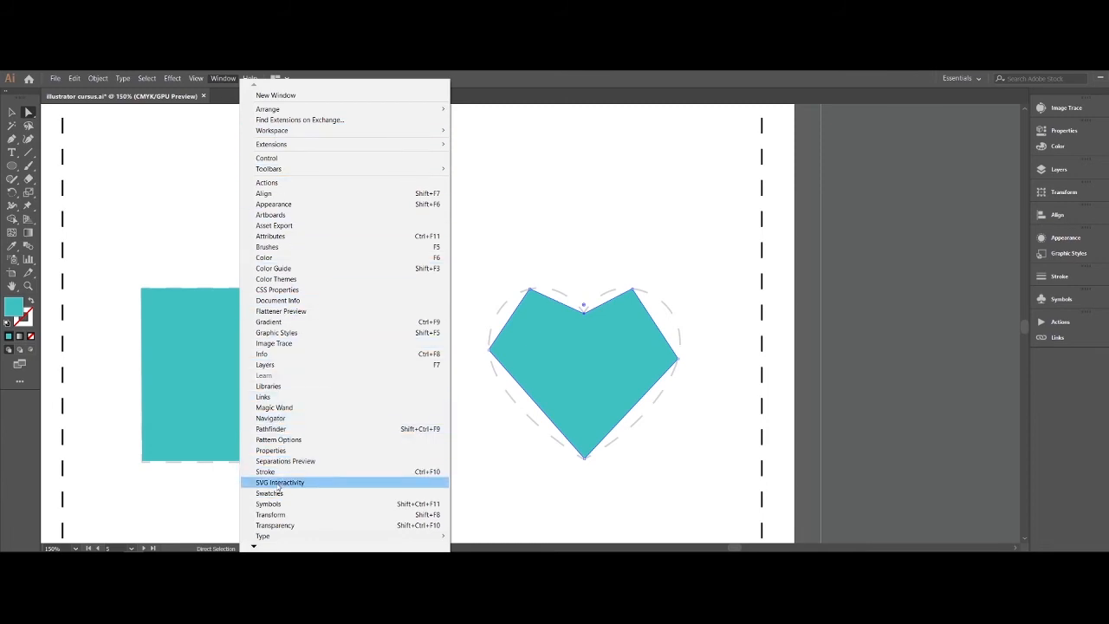
click(270, 451)
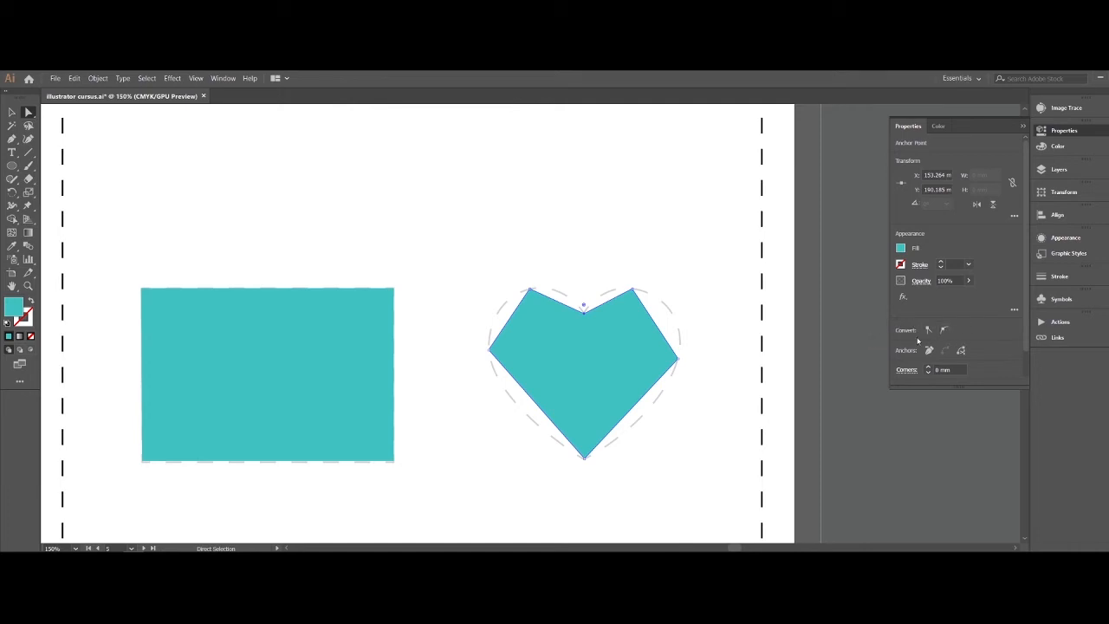
- Convert the heart's two upper lobe anchors and two outer side anchors to smooth points
click(632, 291)
click(944, 330)
click(677, 360)
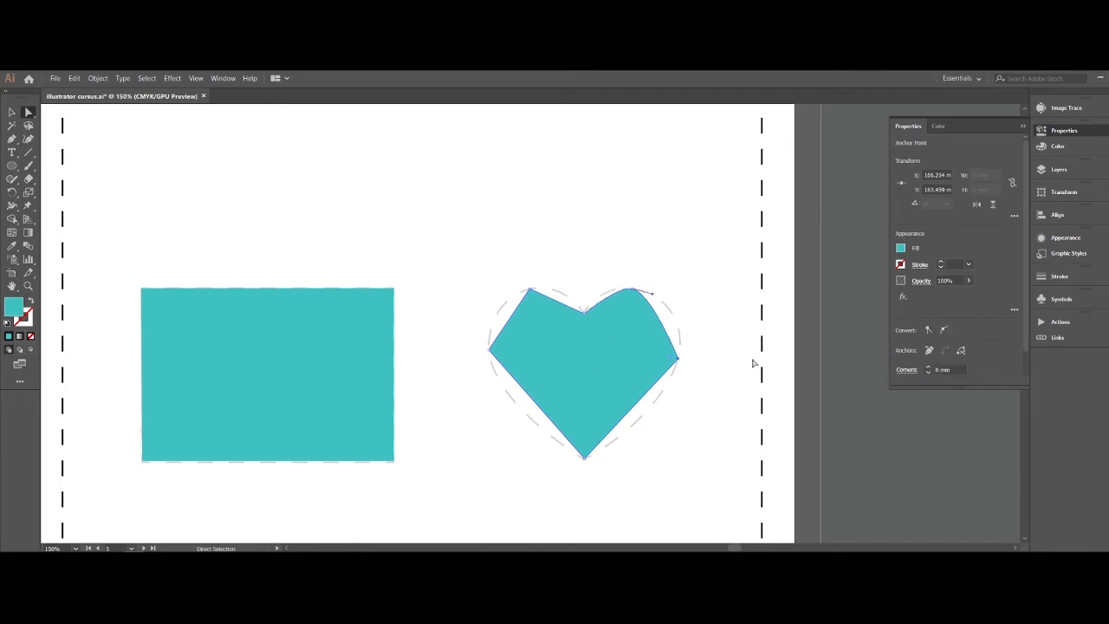
click(944, 330)
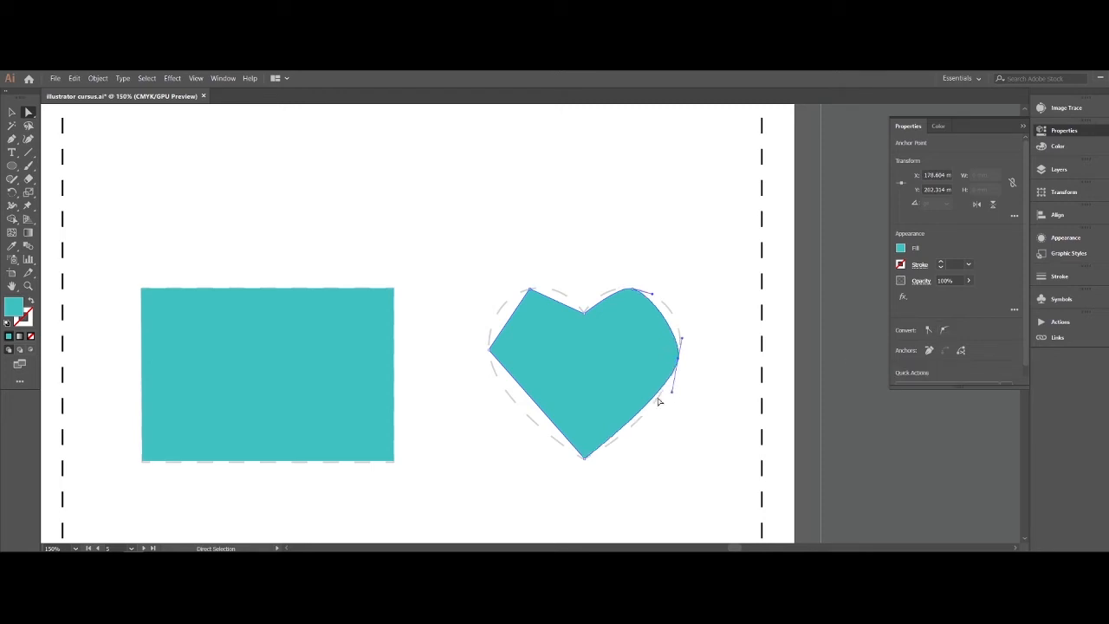
click(488, 350)
click(943, 330)
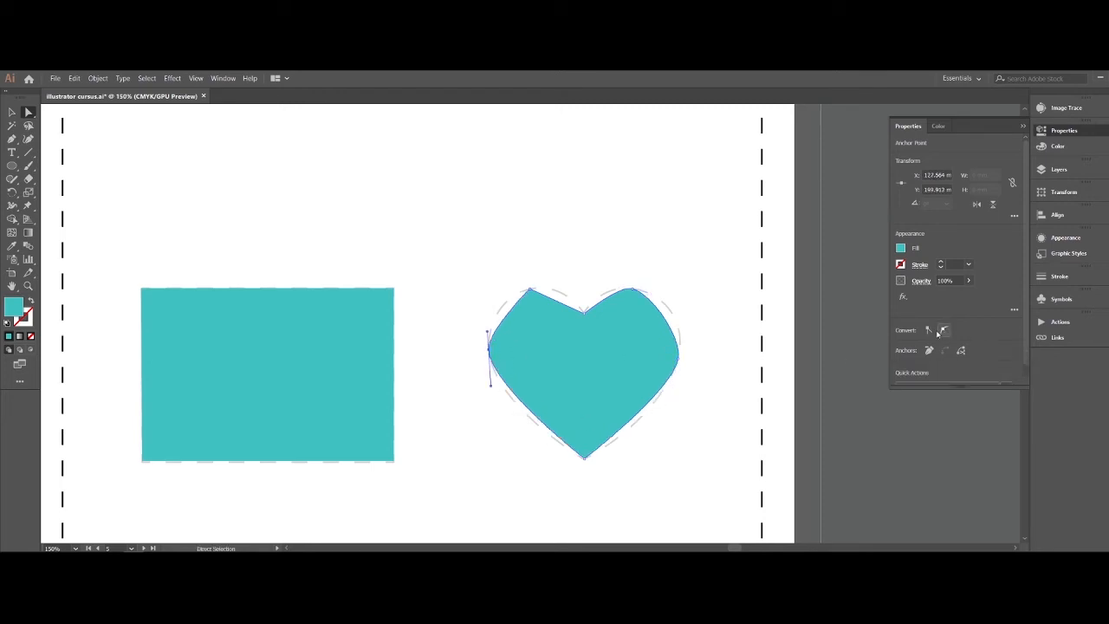
click(529, 290)
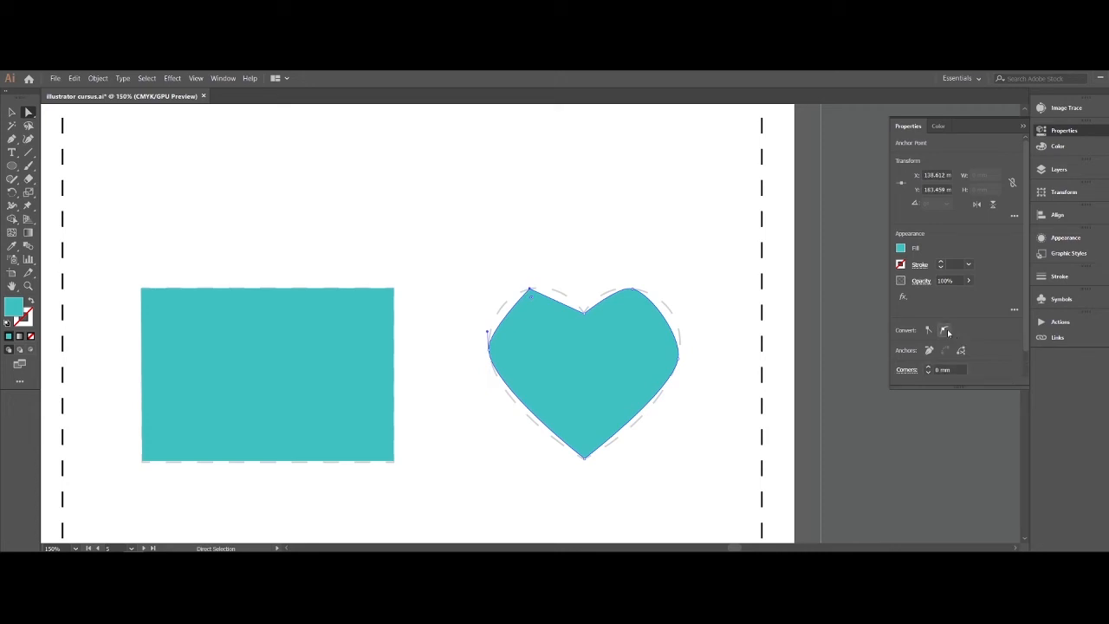
click(944, 330)
- Lengthen the direction handles on the heart's right lobe and right side anchors to match the dashed outline
click(633, 290)
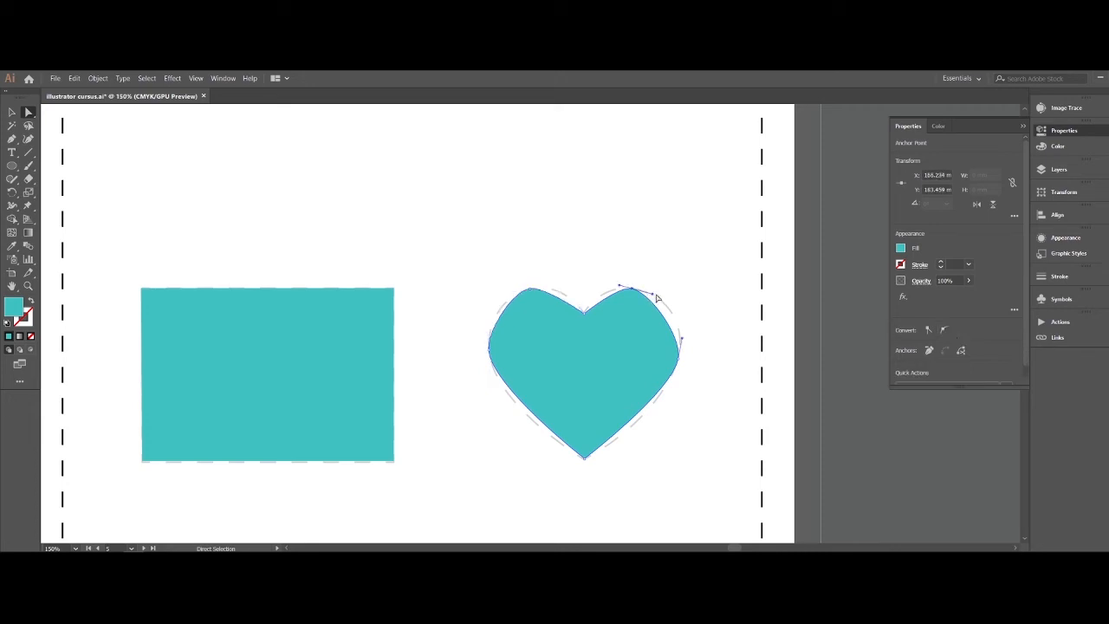
click(633, 292)
click(633, 290)
drag(650, 289, 681, 298)
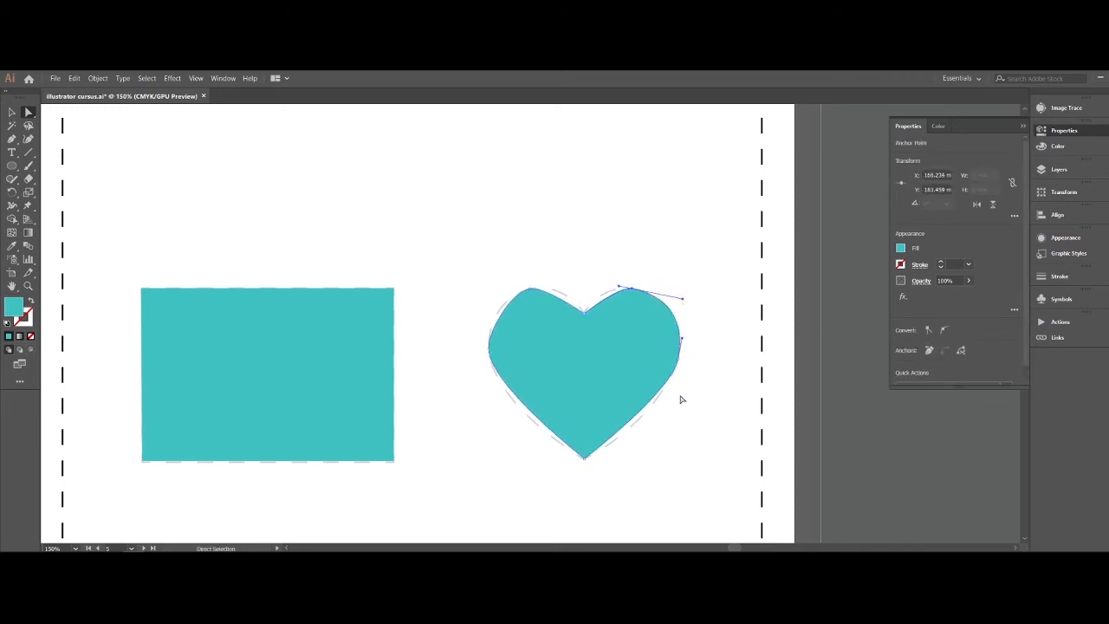
click(678, 364)
drag(672, 390, 657, 421)
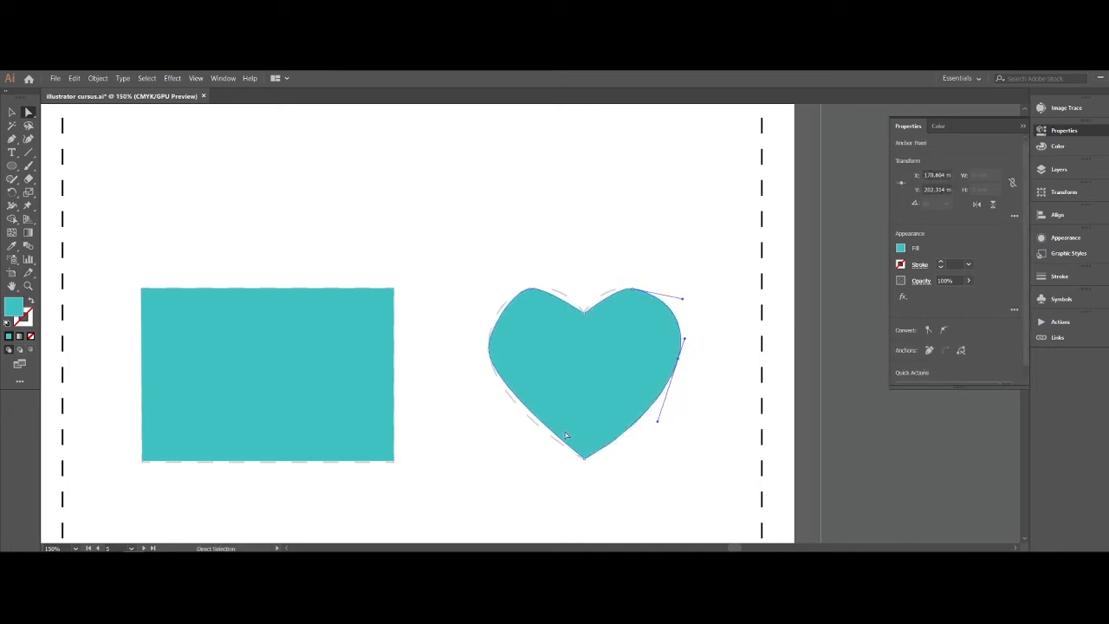
- Adjust the direction handles of the heart's left side and left lobe anchors to follow the dashed outline
click(490, 350)
drag(491, 392, 484, 397)
drag(490, 335, 484, 314)
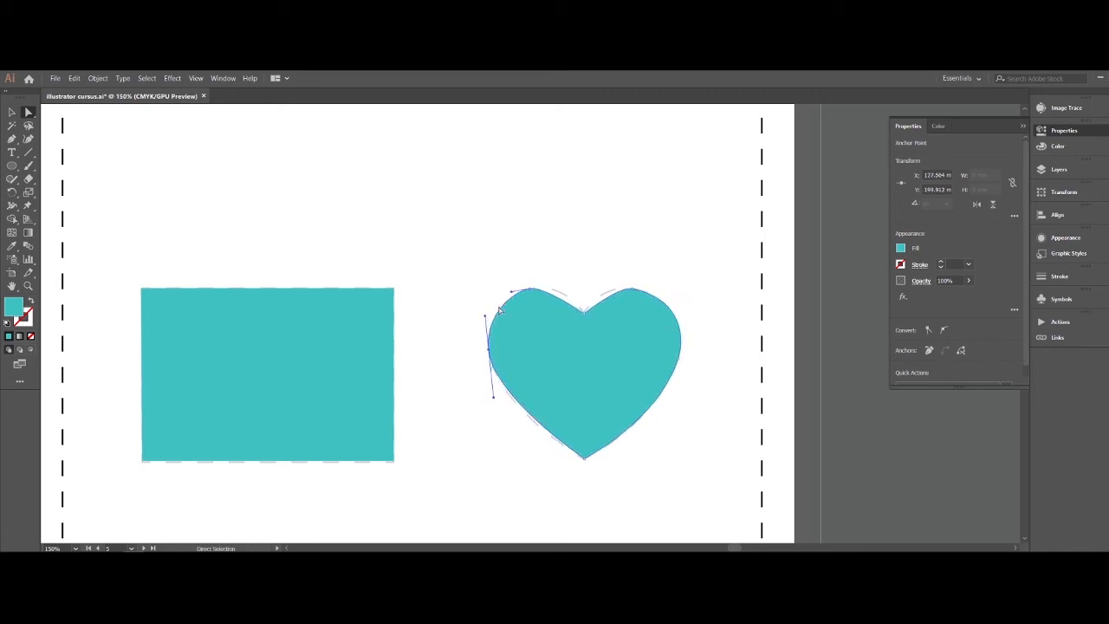
click(530, 289)
click(561, 285)
click(534, 290)
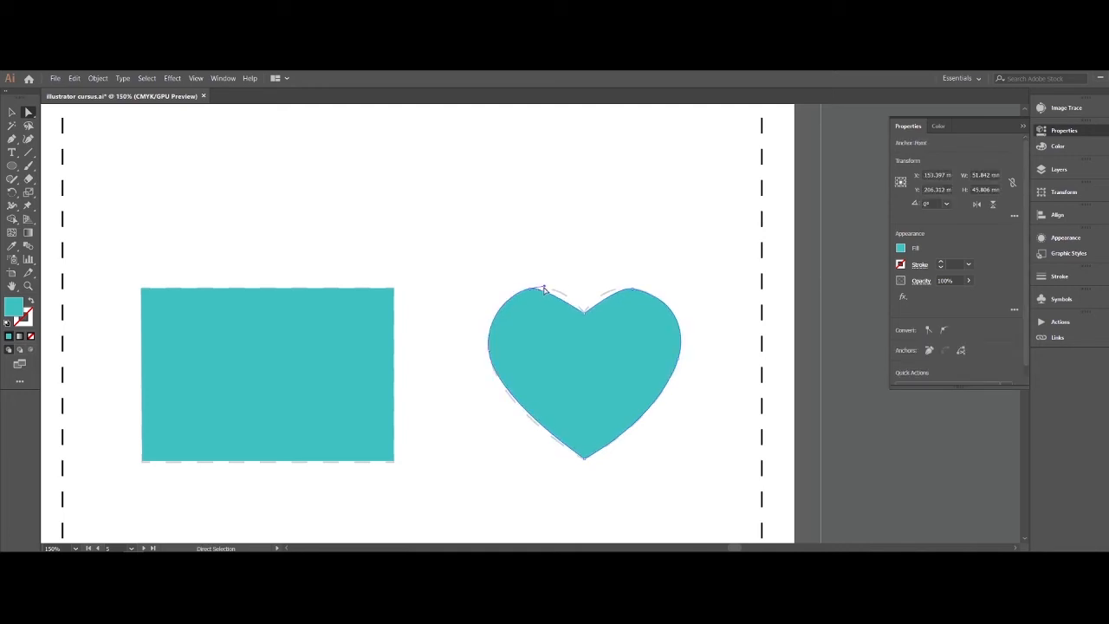
drag(543, 288, 563, 284)
- Extend the right lobe anchor's inner direction handle toward the notch to round the curve
click(628, 289)
click(614, 290)
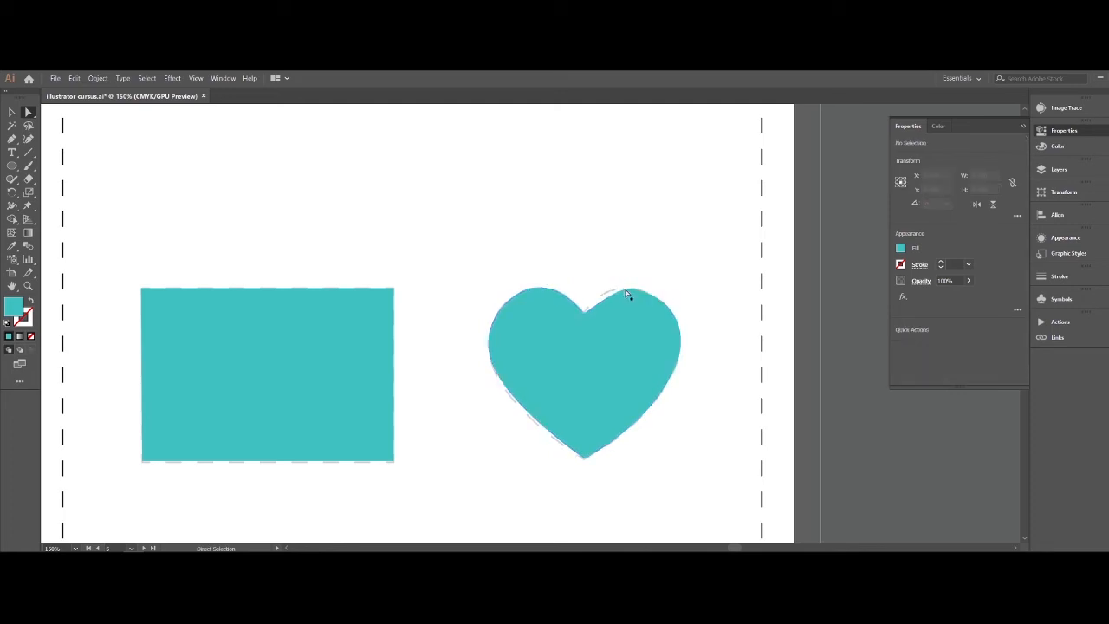
click(630, 290)
drag(618, 287, 595, 285)
- Move the finished heart straight up, clear of the dashed heart outline
click(596, 261)
click(606, 404)
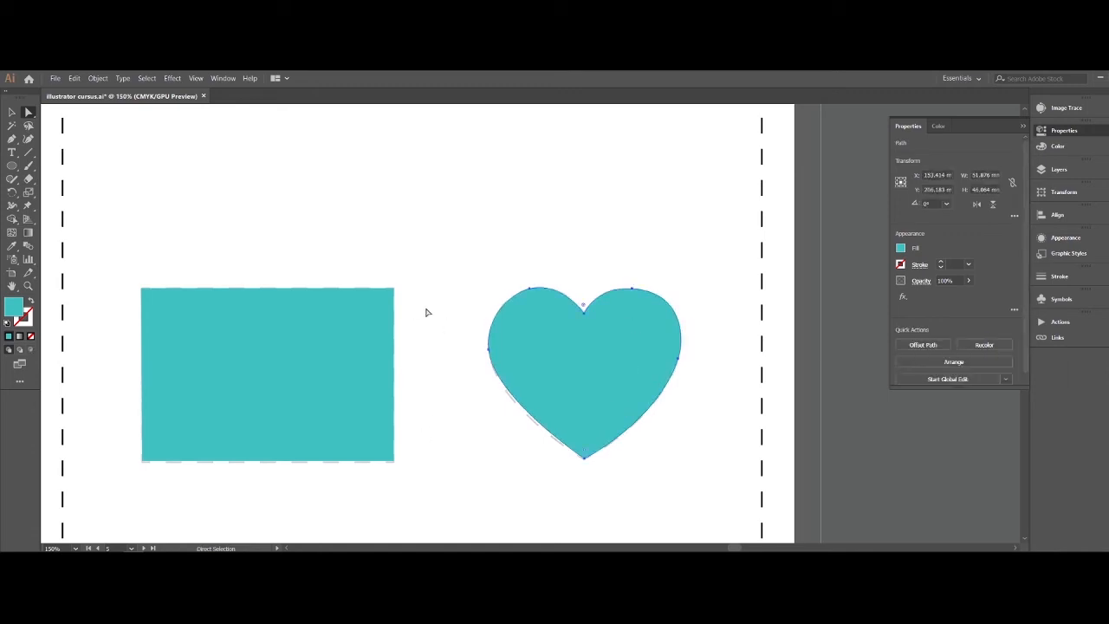
click(470, 306)
click(14, 113)
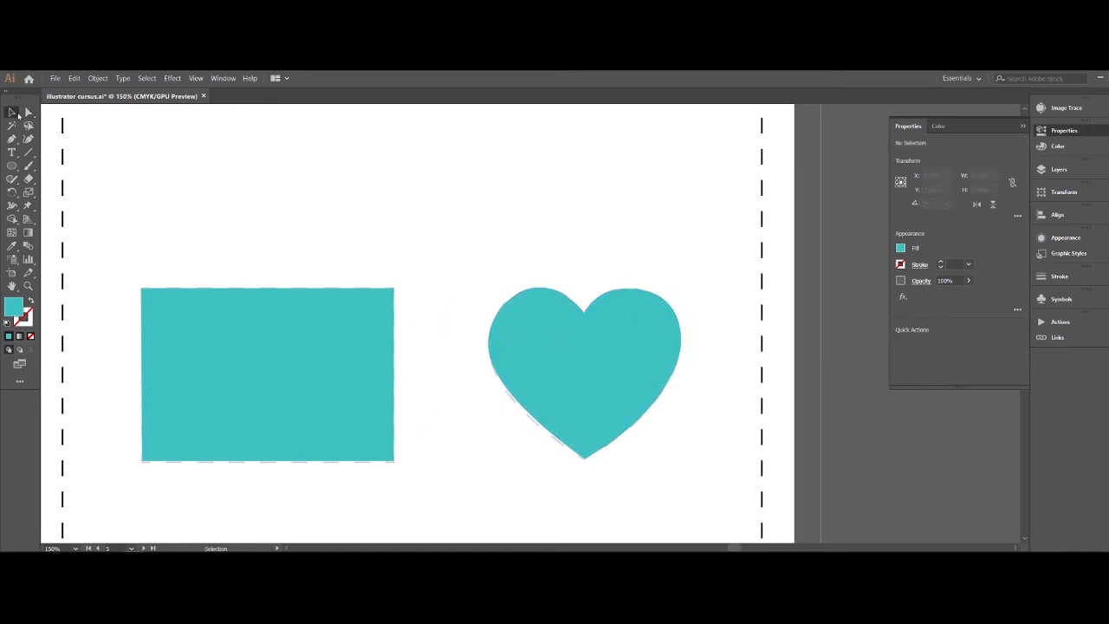
drag(557, 383, 570, 198)
- Draw the heart's right half with the Pen tool, curving from the notch over the right lobe to the bottom tip along the dashed outline
key(p)
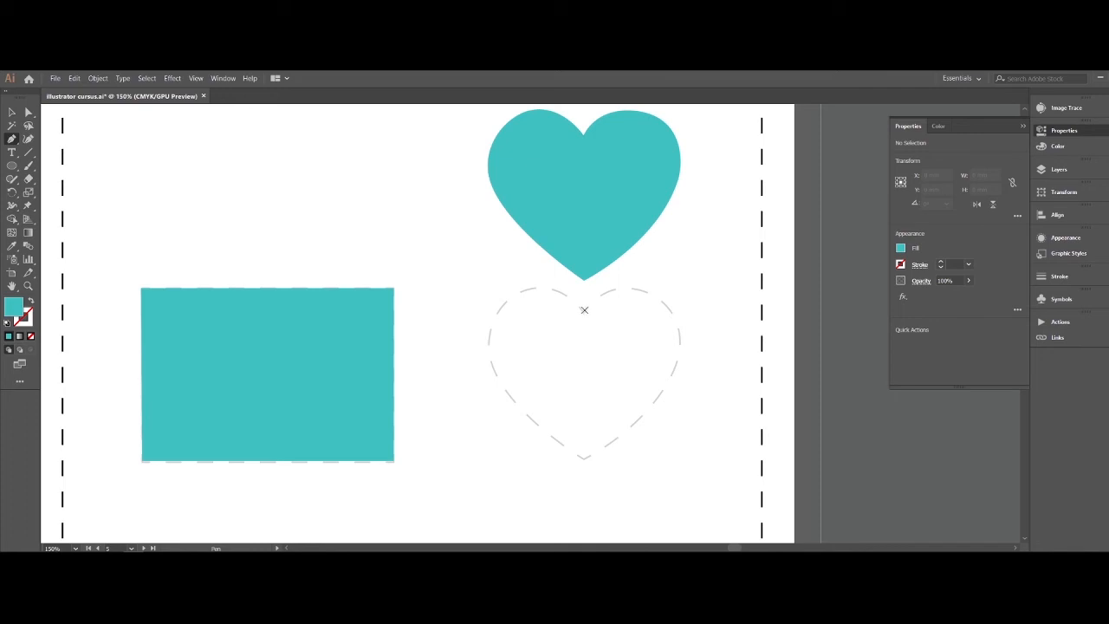
click(583, 311)
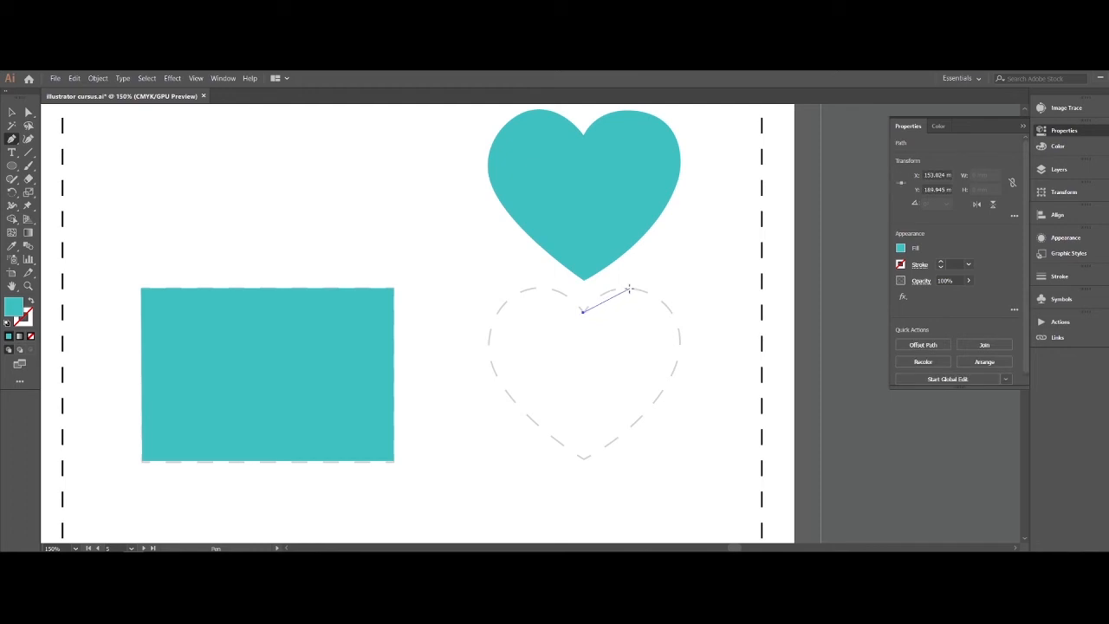
drag(630, 289, 663, 295)
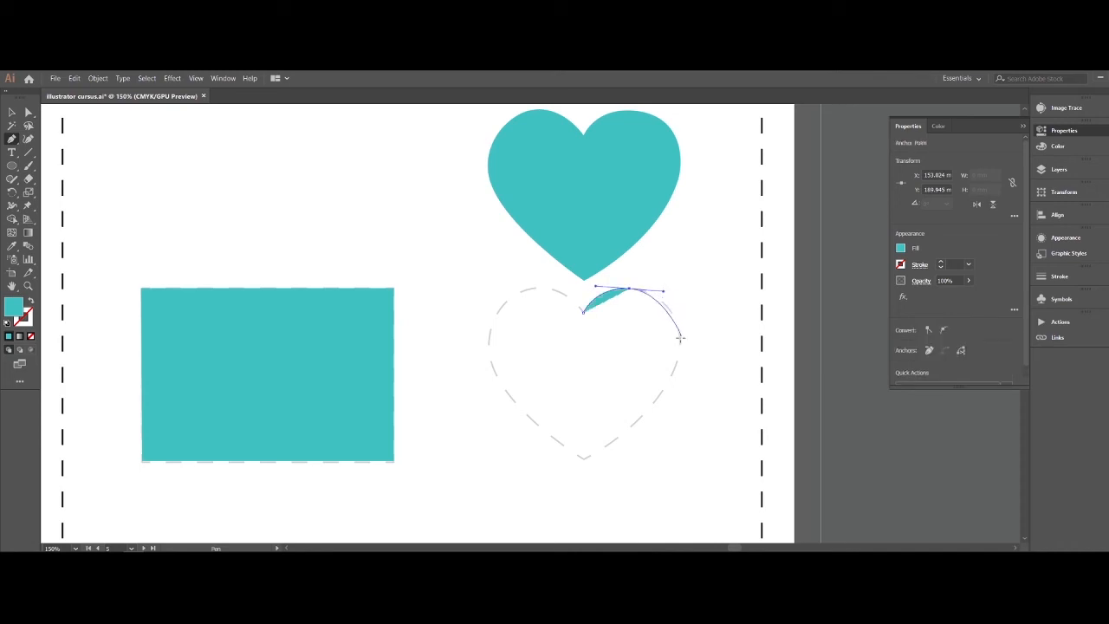
drag(679, 348, 675, 378)
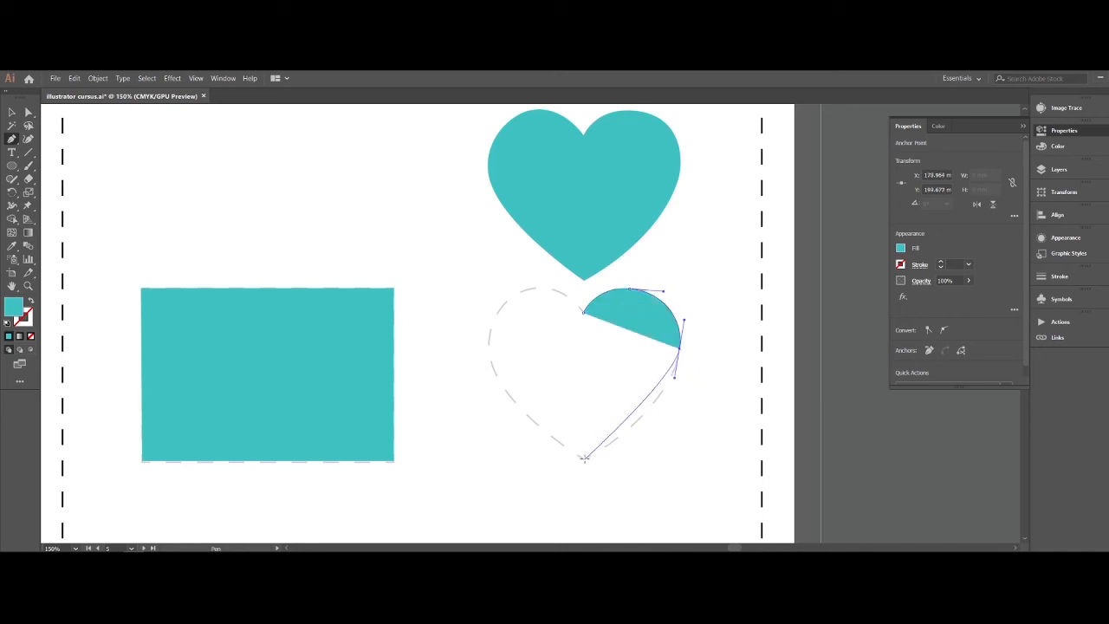
drag(584, 456, 517, 498)
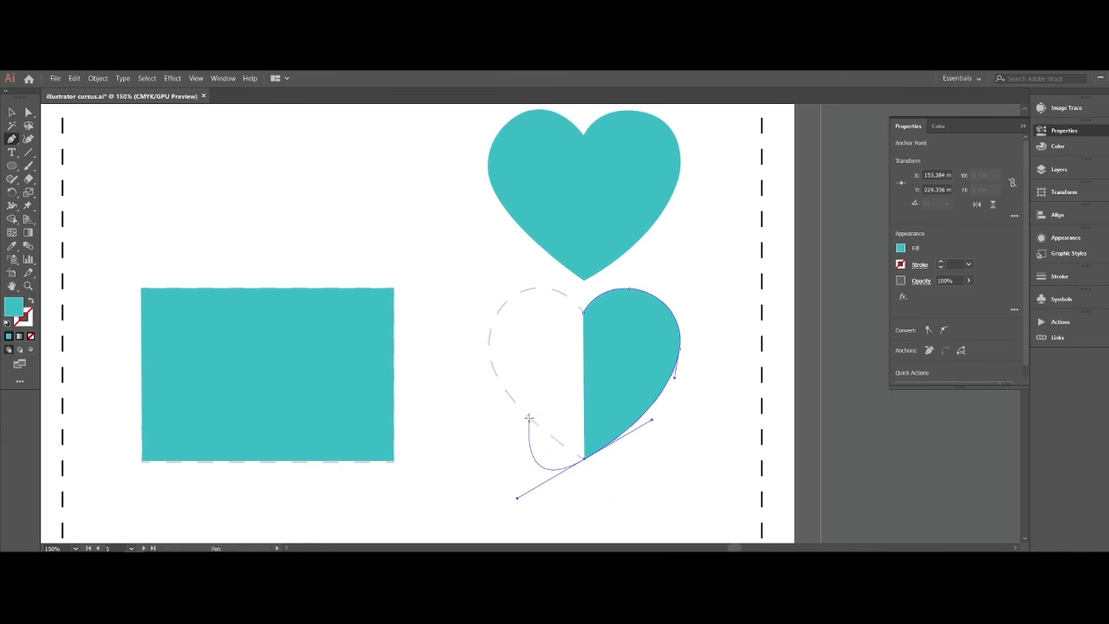
- Remove the outgoing direction handle at the bottom tip and draw the heart's left half with curves, closing the path at the notch
key(Escape)
click(585, 459)
drag(489, 336, 496, 271)
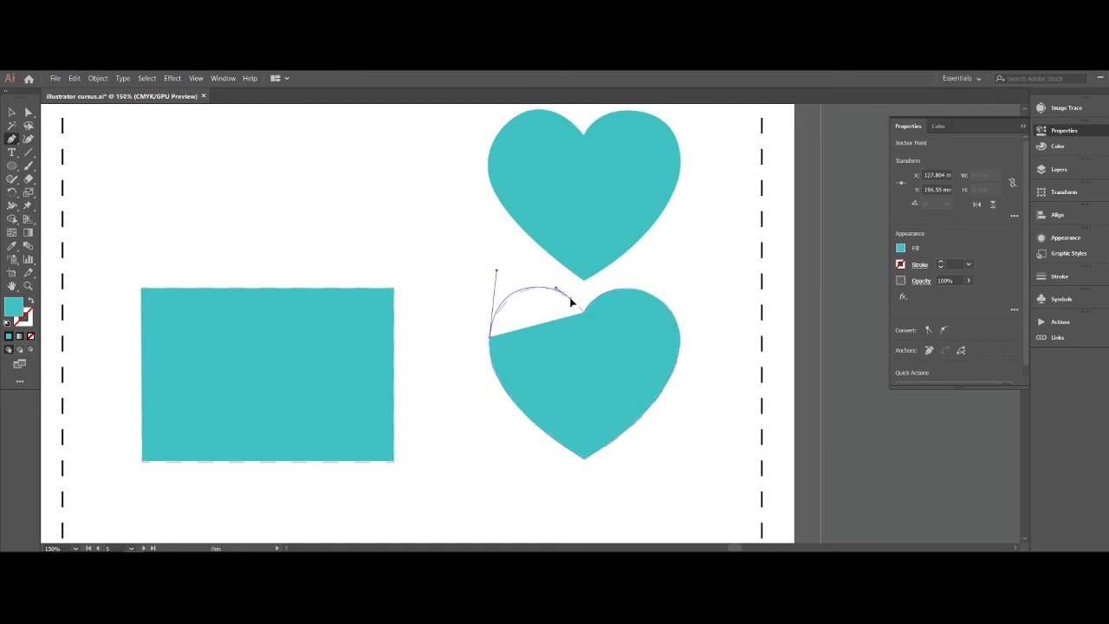
click(583, 310)
click(583, 313)
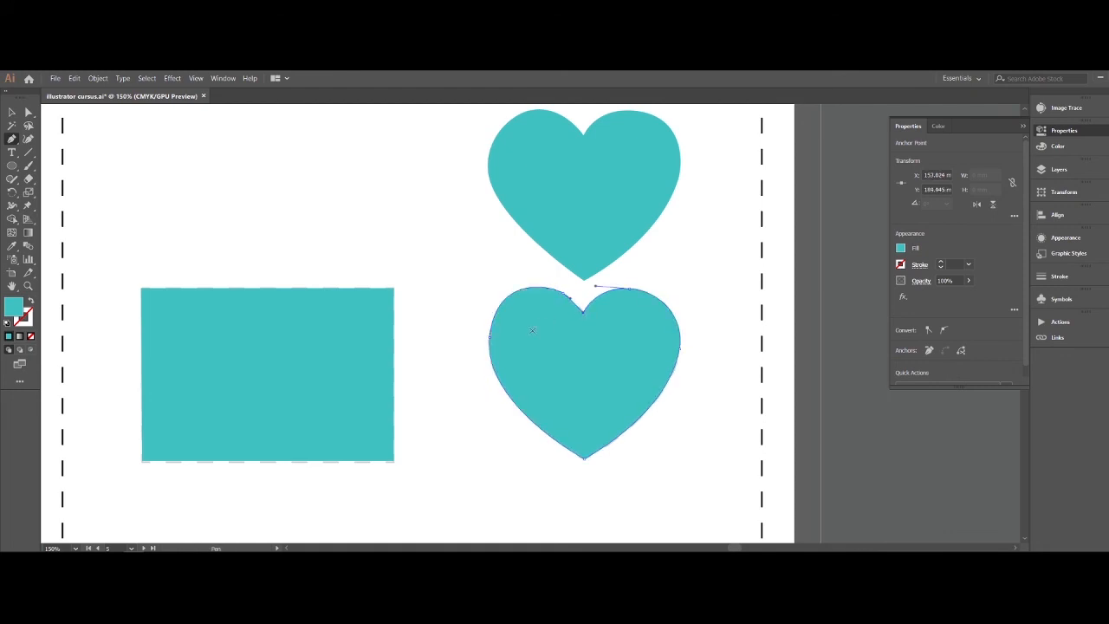
- Move the new heart off the dashed outline to the empty area above the rectangle, beside the first heart, and deselect it
click(11, 111)
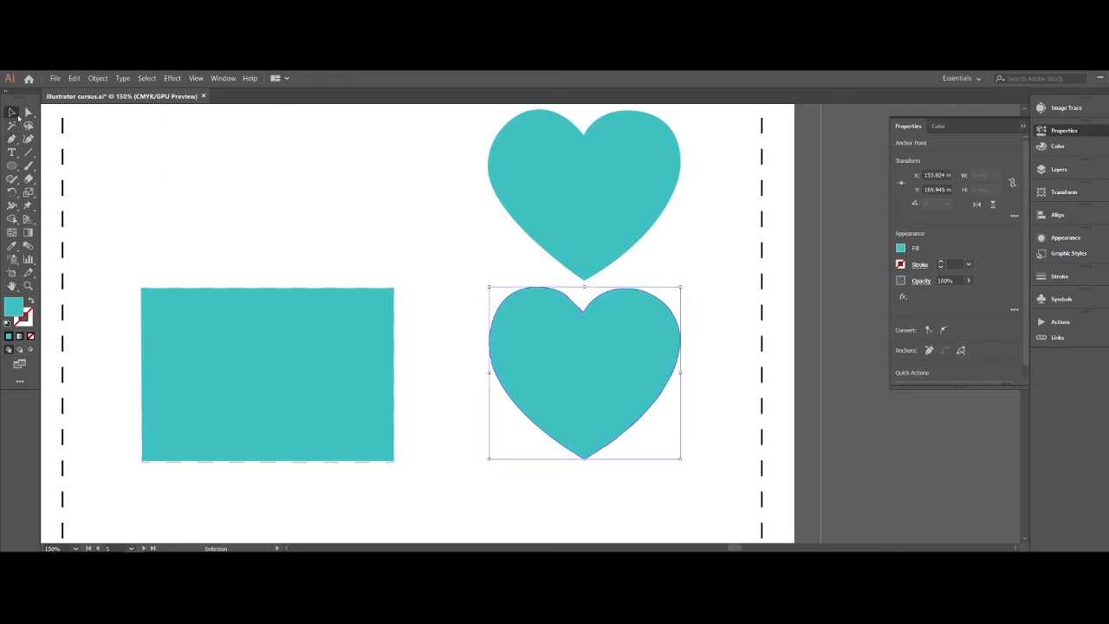
drag(632, 414, 432, 246)
click(429, 252)
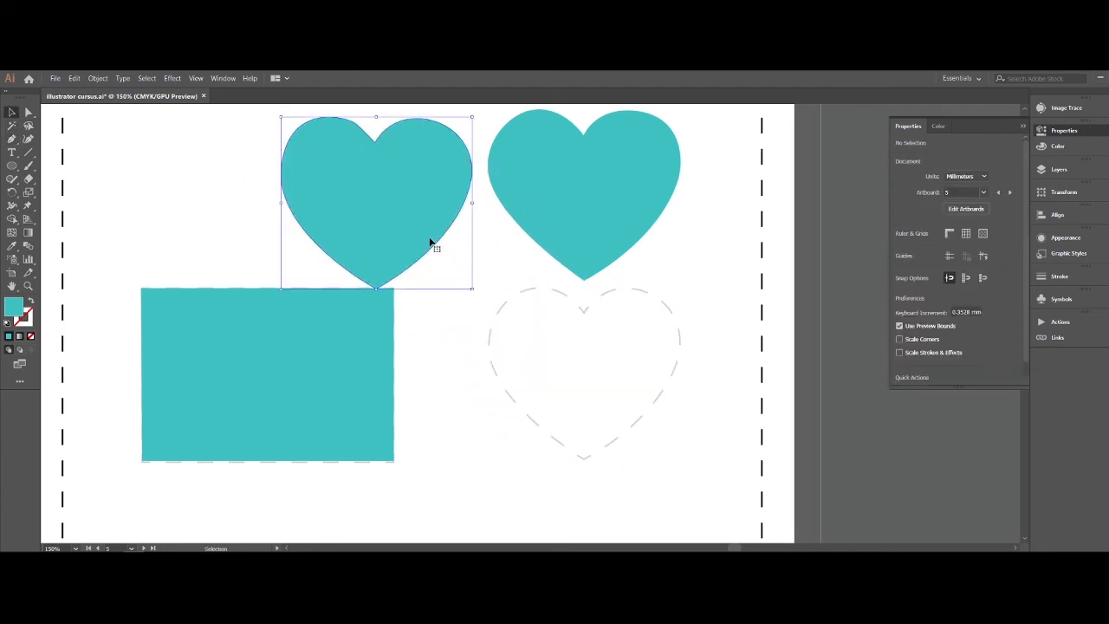
click(490, 321)
- Move the new heart back onto the dashed heart outline, shift it slightly to line up, and deselect it
drag(374, 212, 607, 408)
click(630, 436)
click(617, 417)
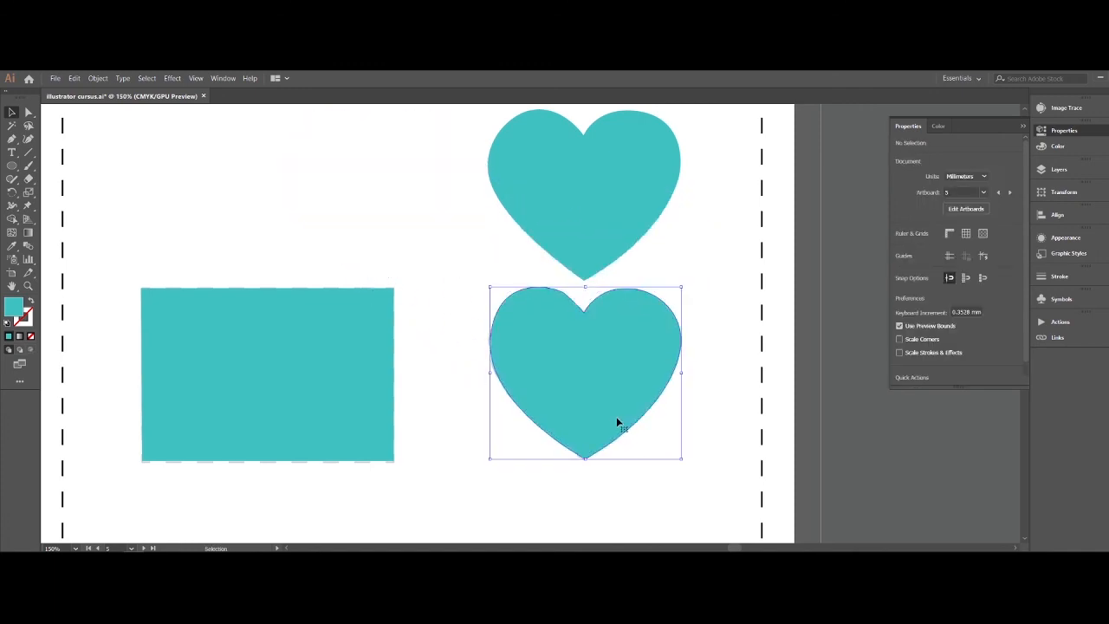
click(684, 436)
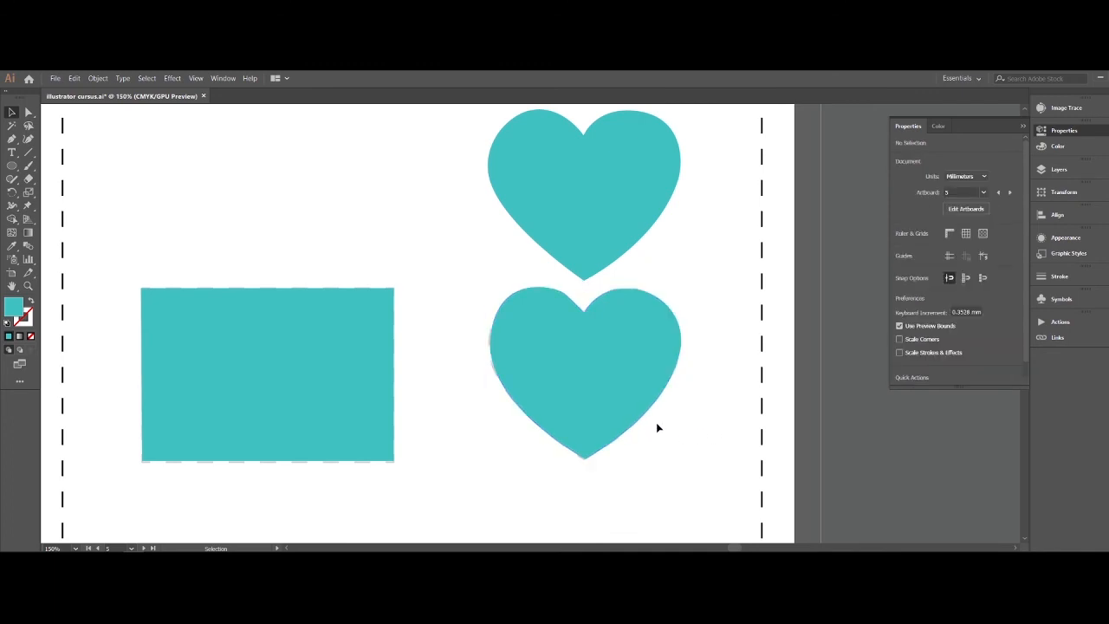
drag(616, 376, 617, 374)
click(685, 390)
click(618, 350)
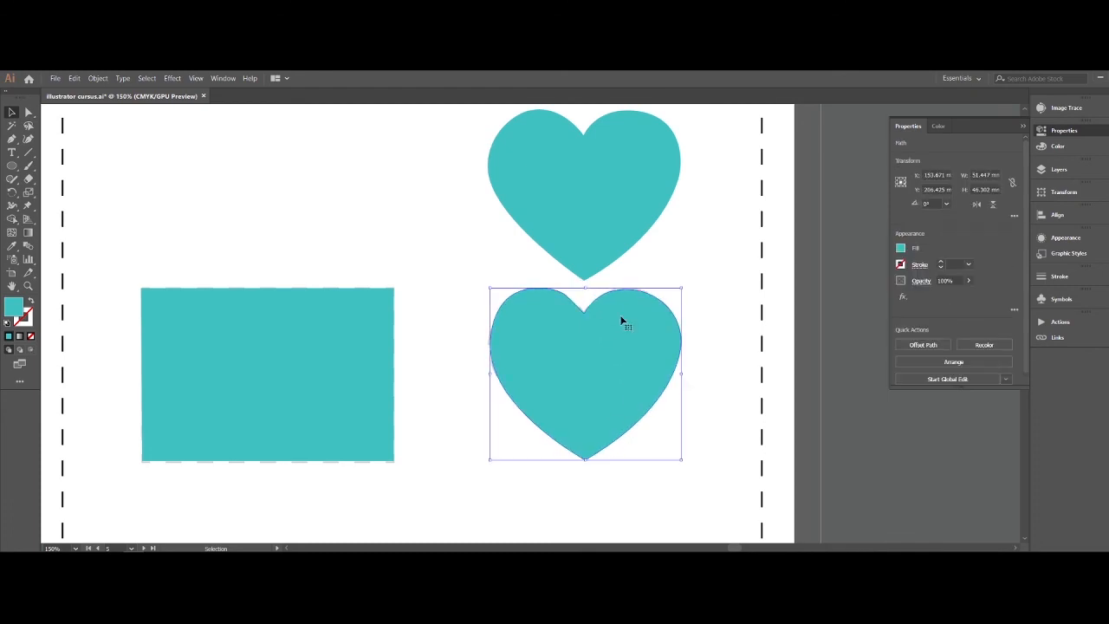
click(701, 297)
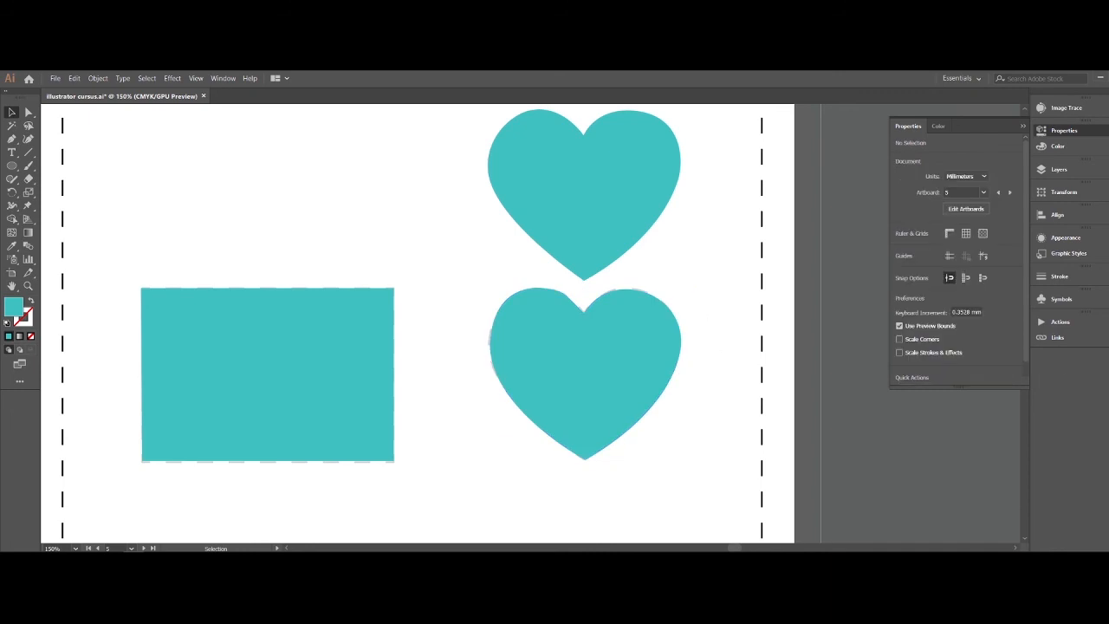